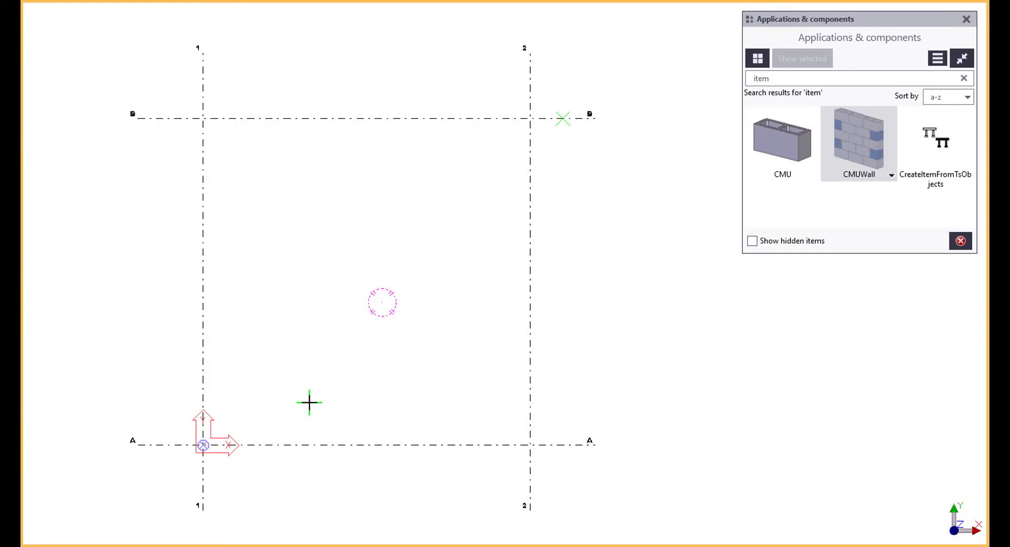
- Place two CMU walls, from A/1 to A/2 and from A/2 to B/2, then interrupt placement
click(203, 446)
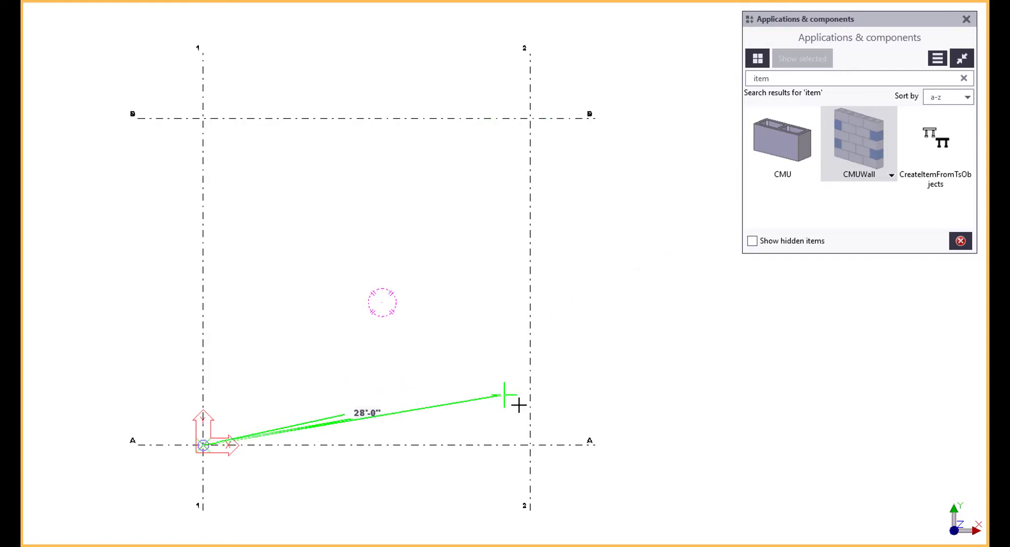
click(601, 402)
key(ctrl+p)
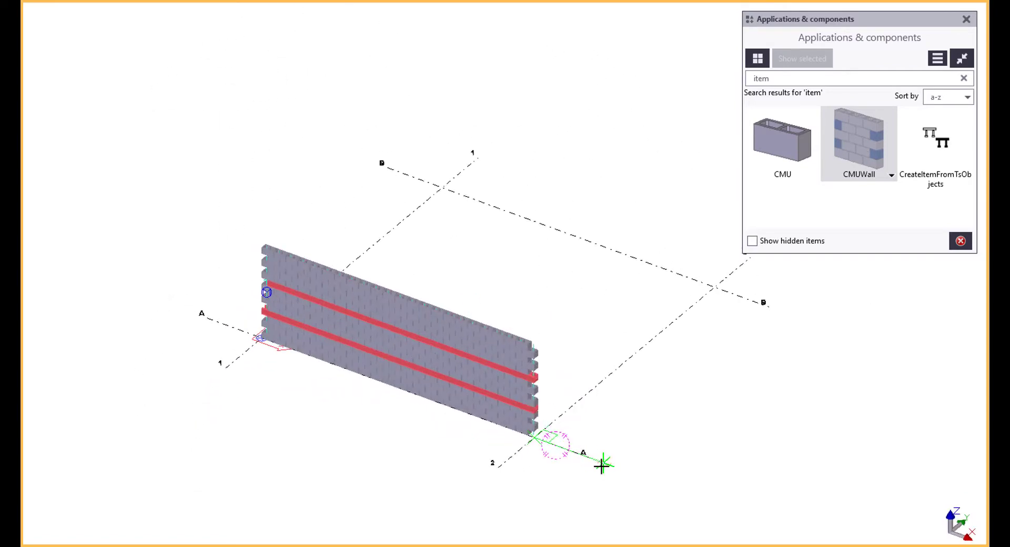
click(563, 447)
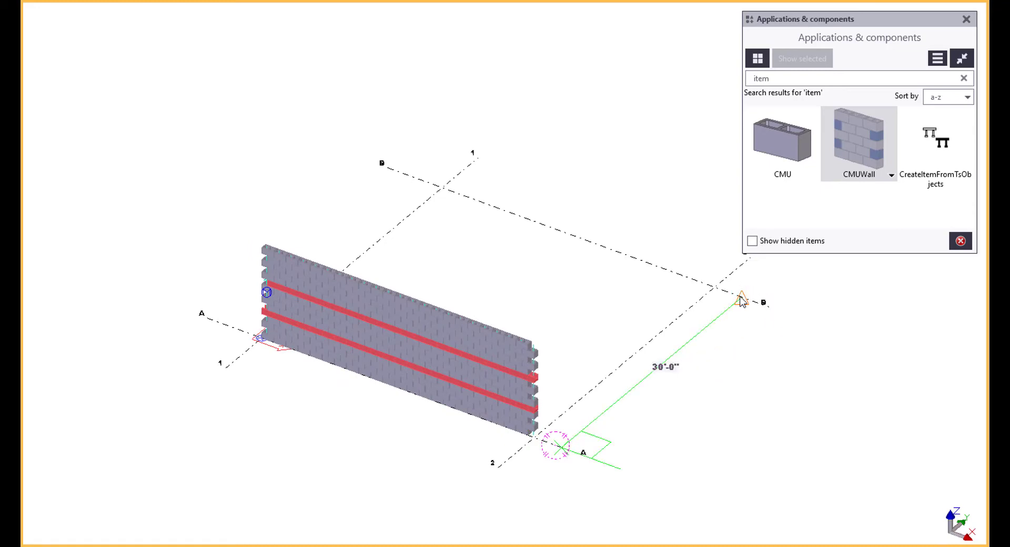
click(742, 300)
right_click(538, 306)
click(563, 320)
- Move the second wall so it meets the first wall at the corner
scroll(562, 466, up, 5)
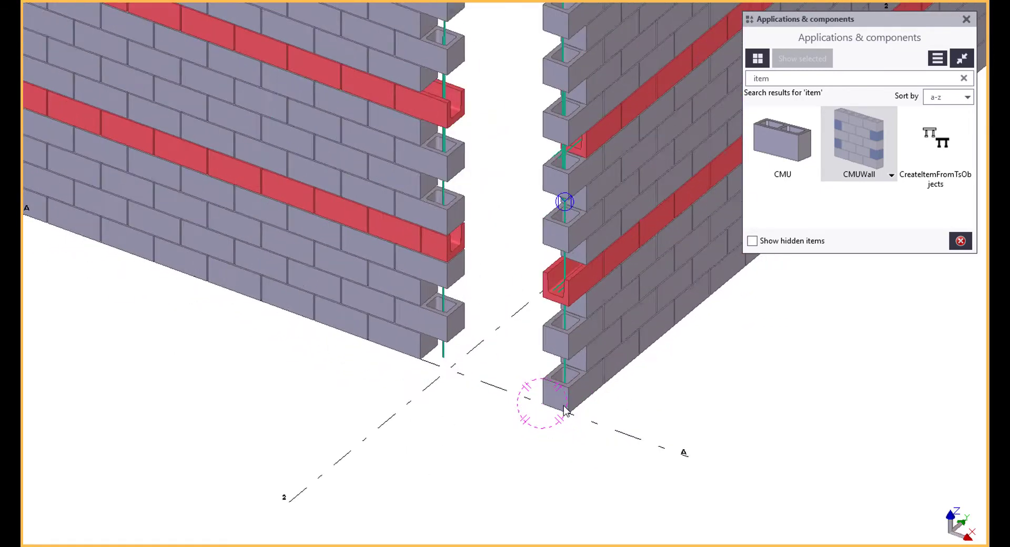
scroll(571, 416, up, 5)
scroll(339, 287, up, 3)
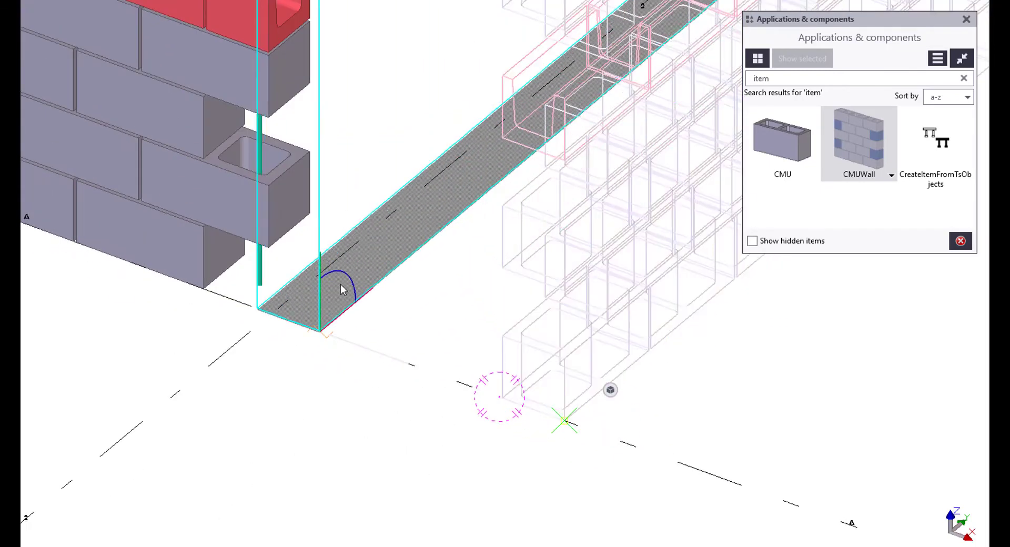
drag(339, 286, 313, 221)
scroll(373, 279, down, 8)
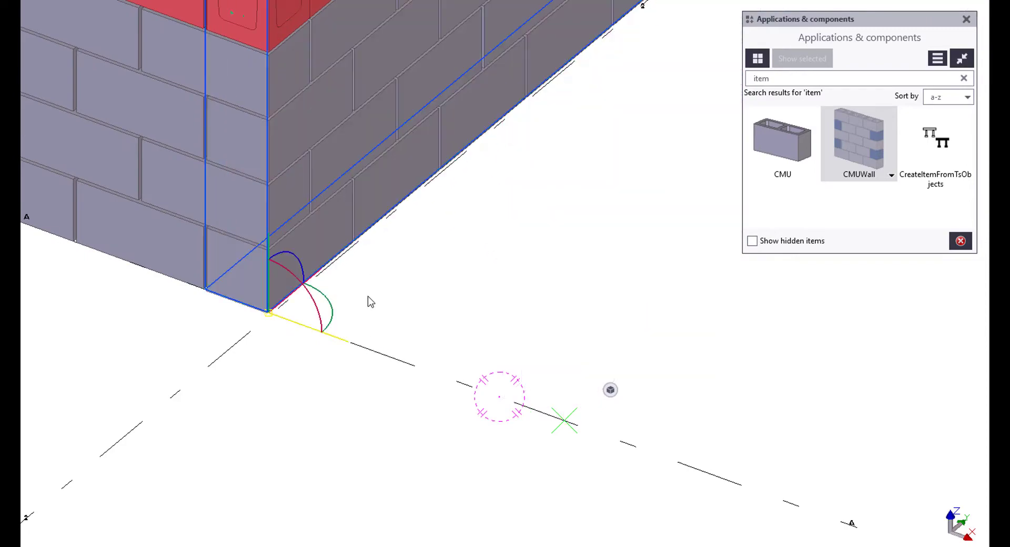
scroll(342, 206, up, 5)
- Give the CMU wall a half-block End condition
double_click(355, 139)
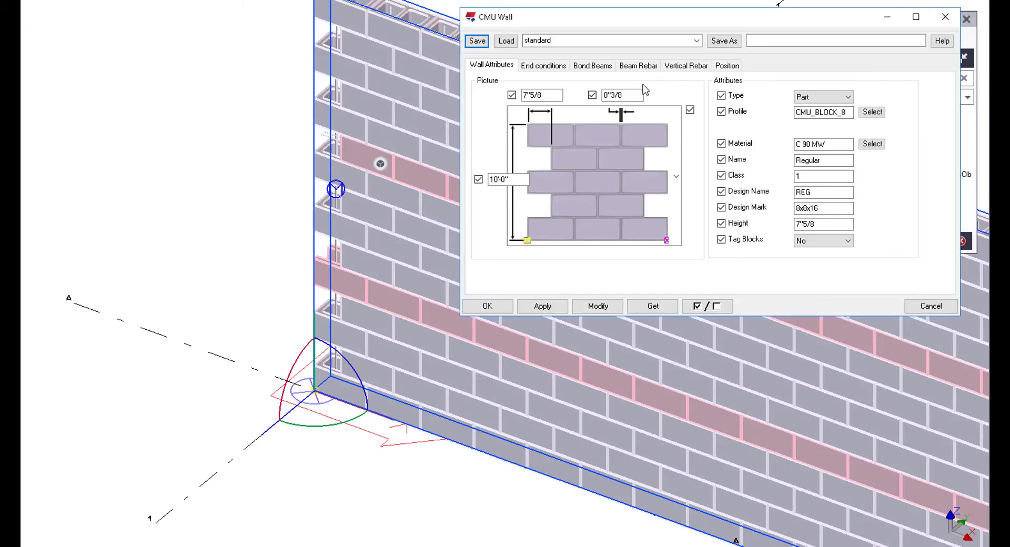
click(544, 65)
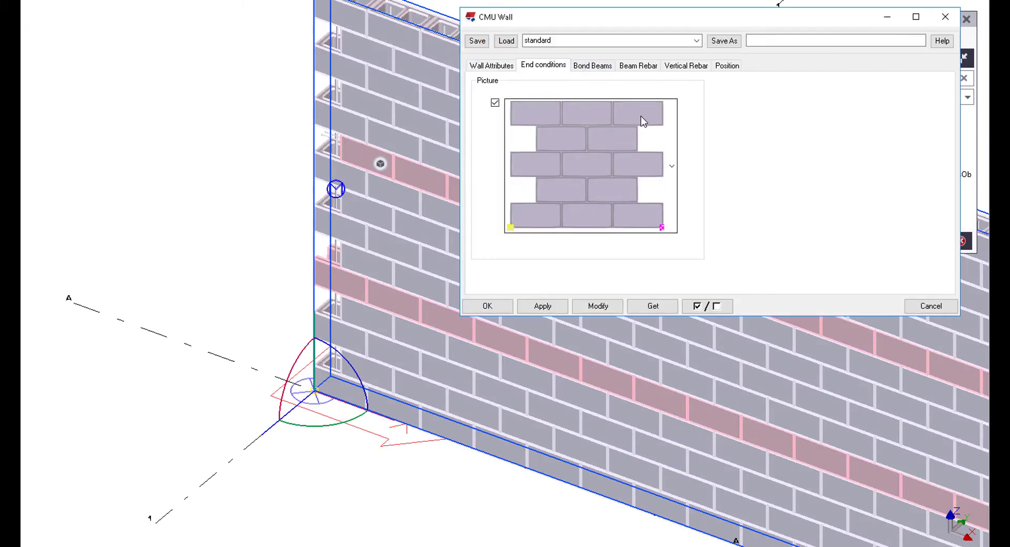
click(641, 115)
click(556, 57)
click(600, 309)
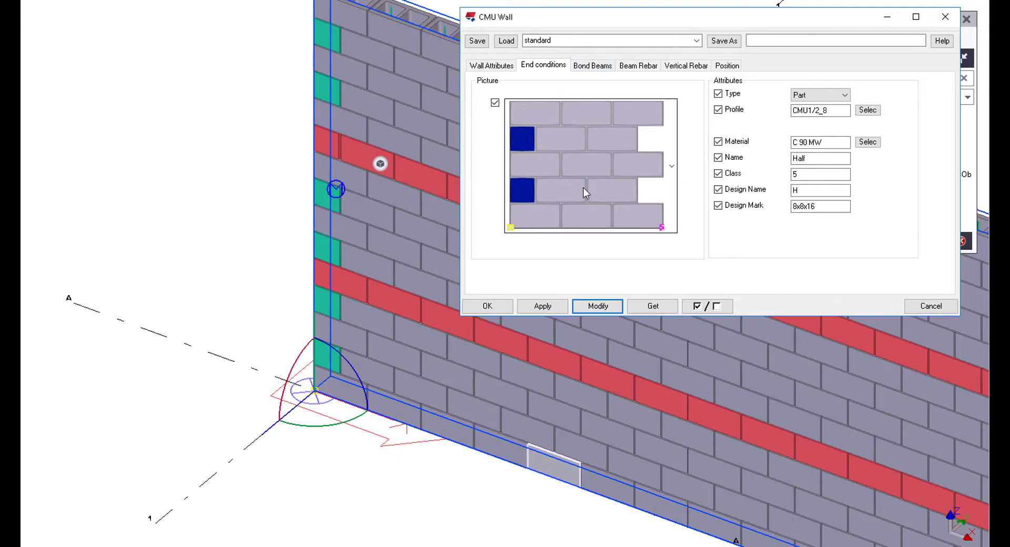
- Set the wall's Bond Beams Rows to 6, 12 and modify the wall
click(593, 65)
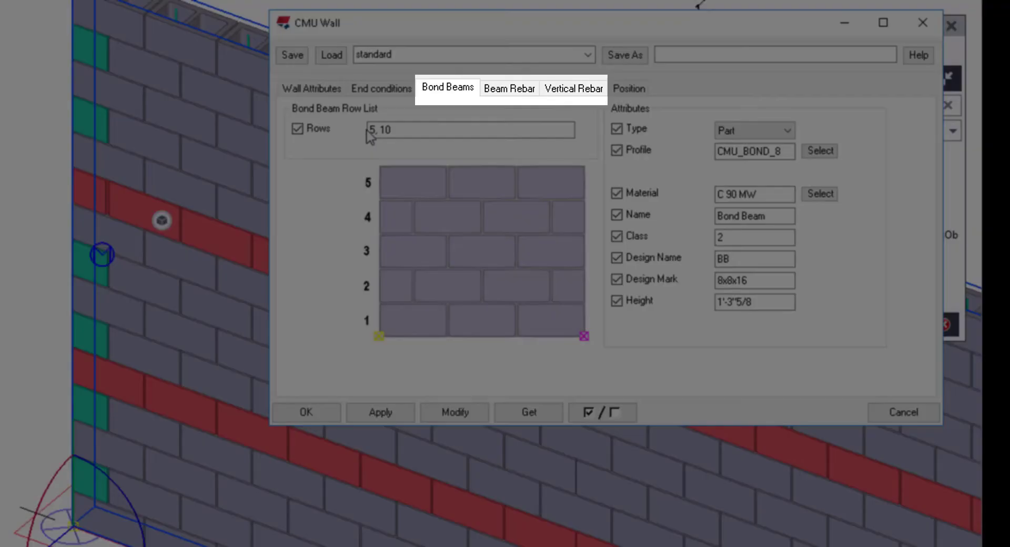
click(377, 130)
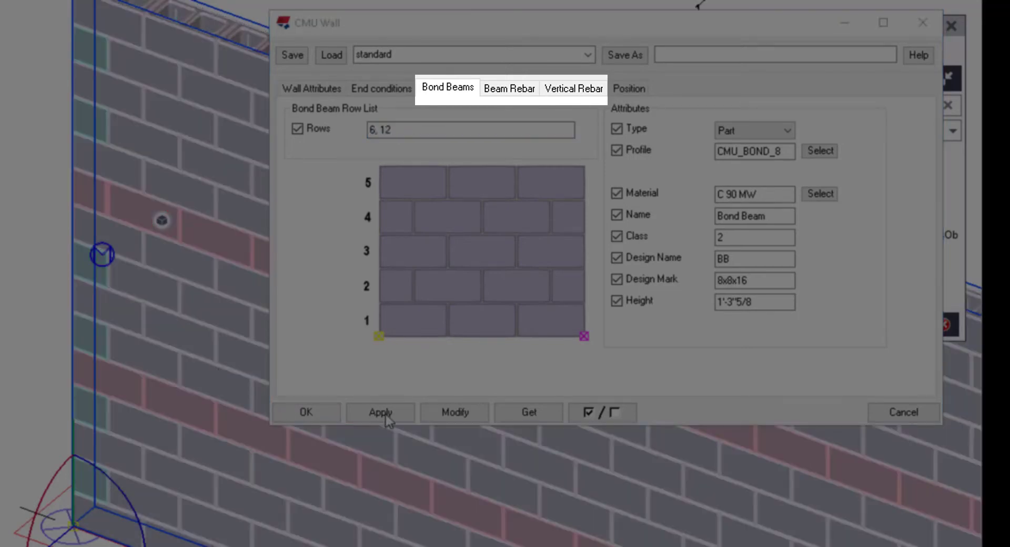
click(444, 413)
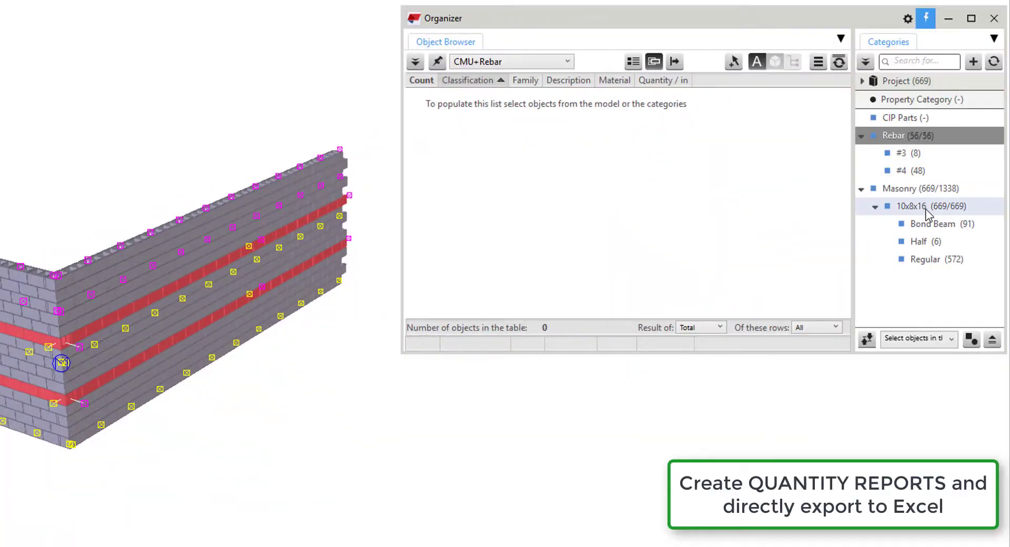
- List 10x8x16 block quantities, then all rebar and the #3 bars, in the Object Browser
click(926, 209)
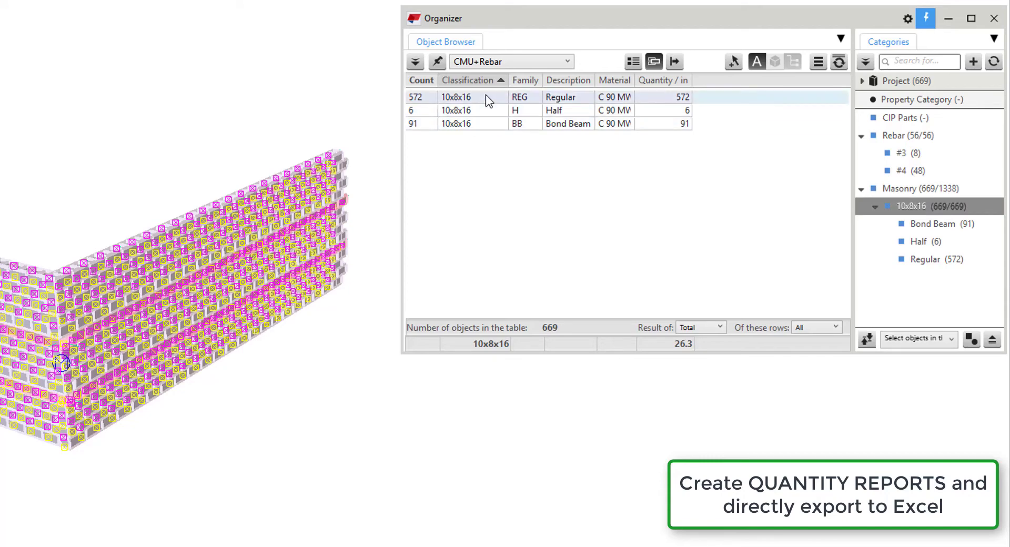
key(Escape)
click(915, 140)
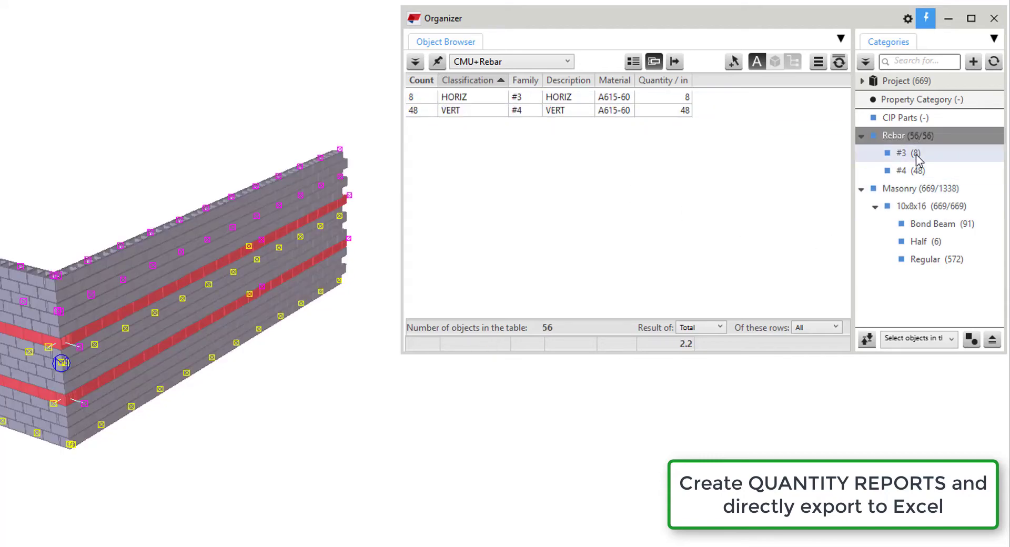
click(917, 153)
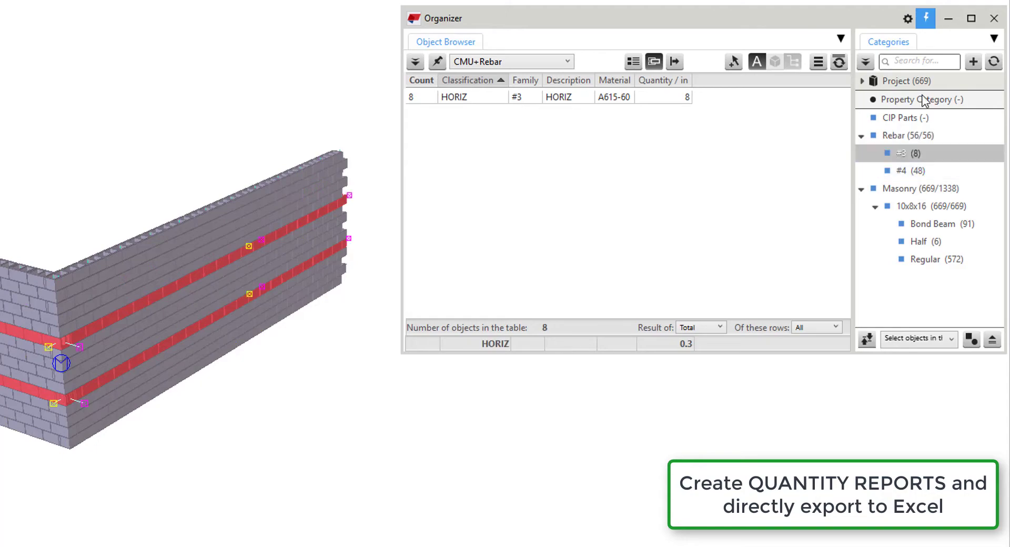
click(915, 138)
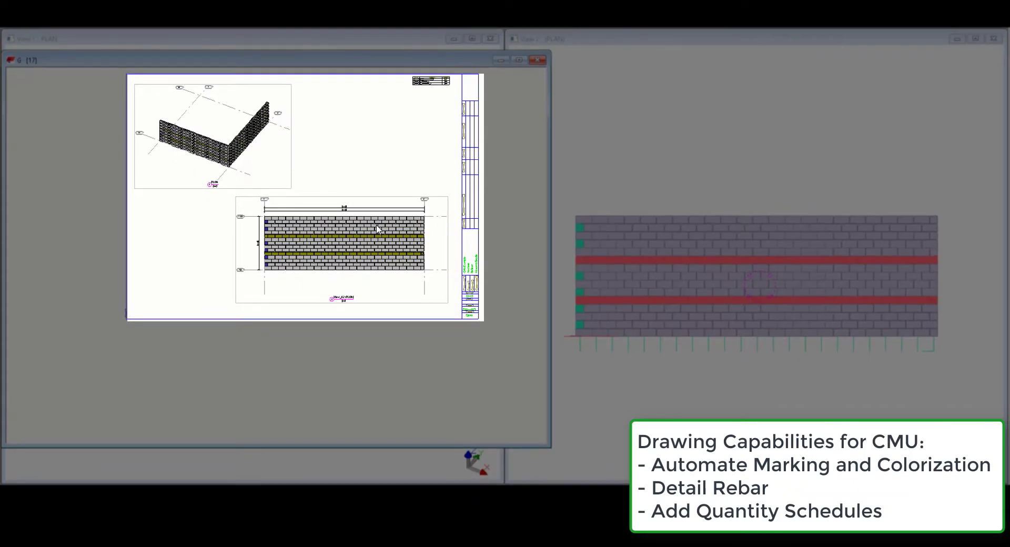
- Zoom and pan drawing G to inspect the quantity schedule and the 3-D wall corner
scroll(377, 225, up, 5)
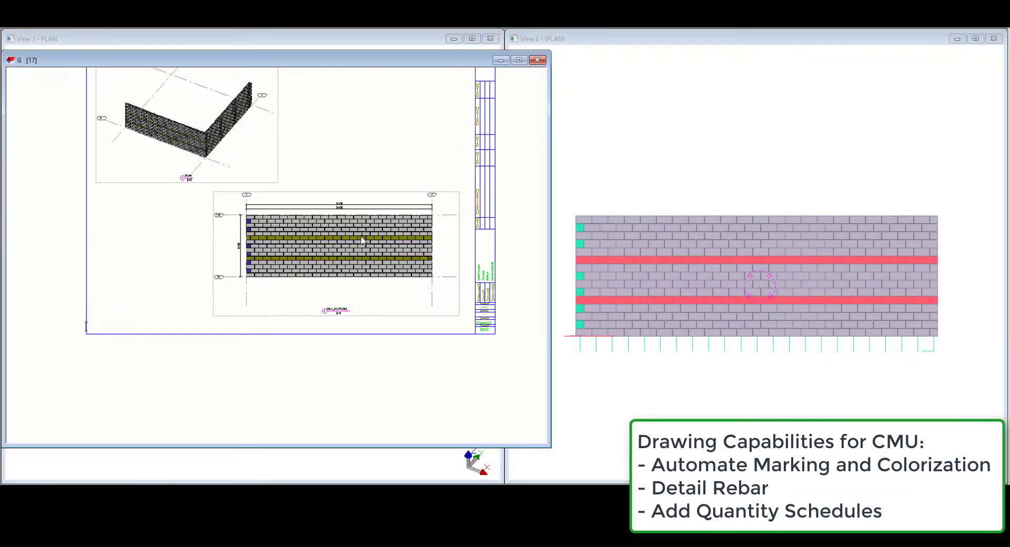
scroll(386, 220, up, 10)
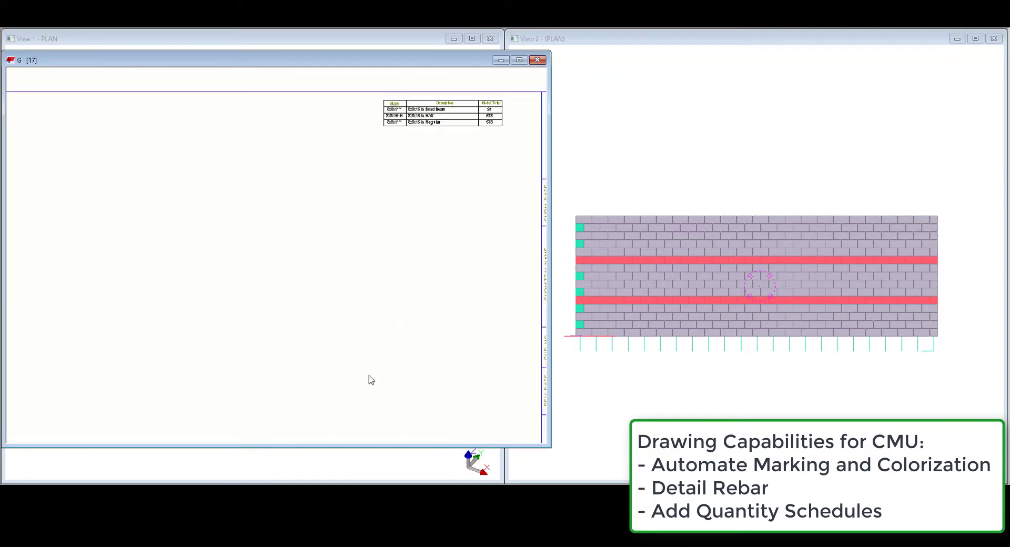
scroll(403, 201, up, 3)
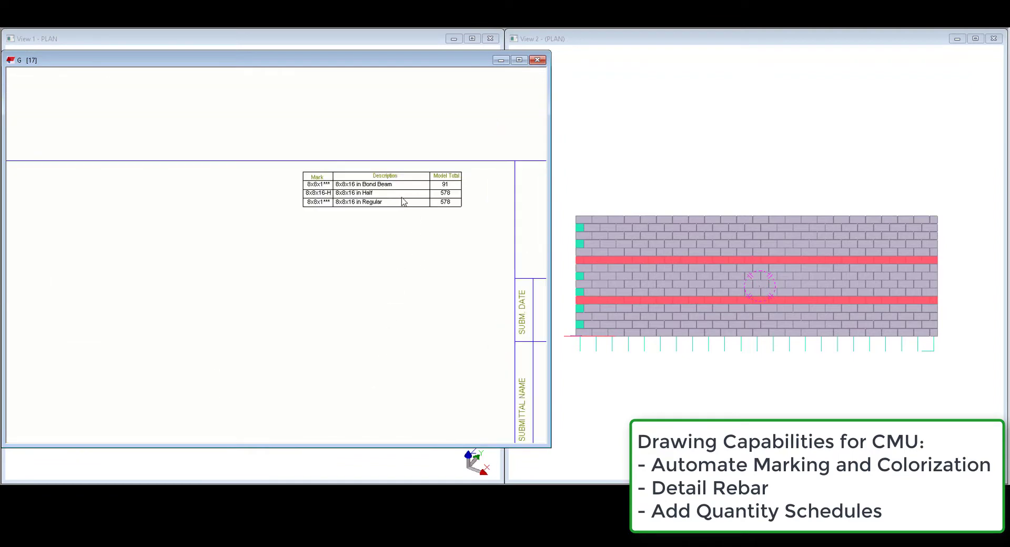
scroll(461, 185, up, 5)
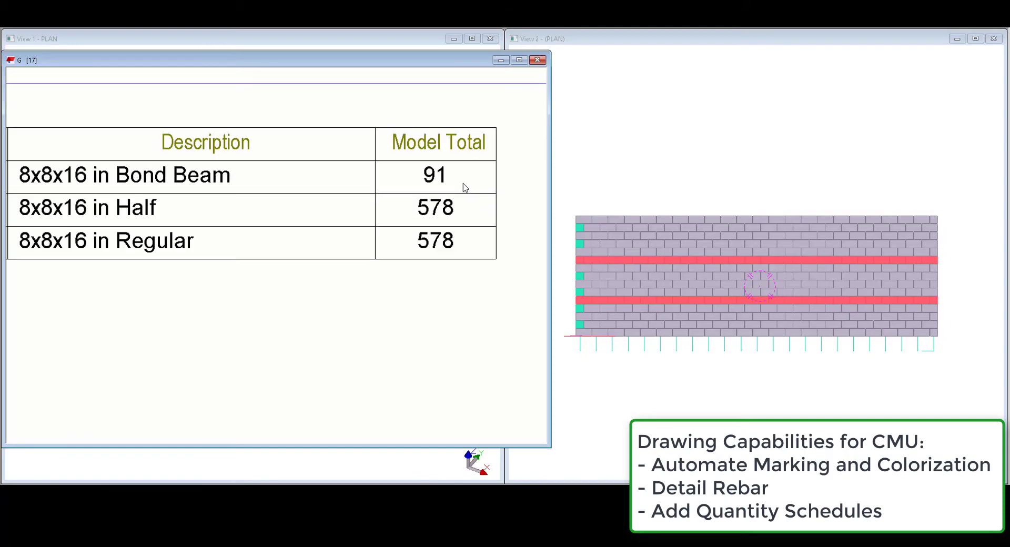
scroll(466, 188, down, 8)
mouse_move(371, 316)
middle_down()
mouse_move(371, 274)
mouse_move(428, 210)
middle_up()
scroll(428, 210, up, 5)
middle_drag(171, 146, 218, 238)
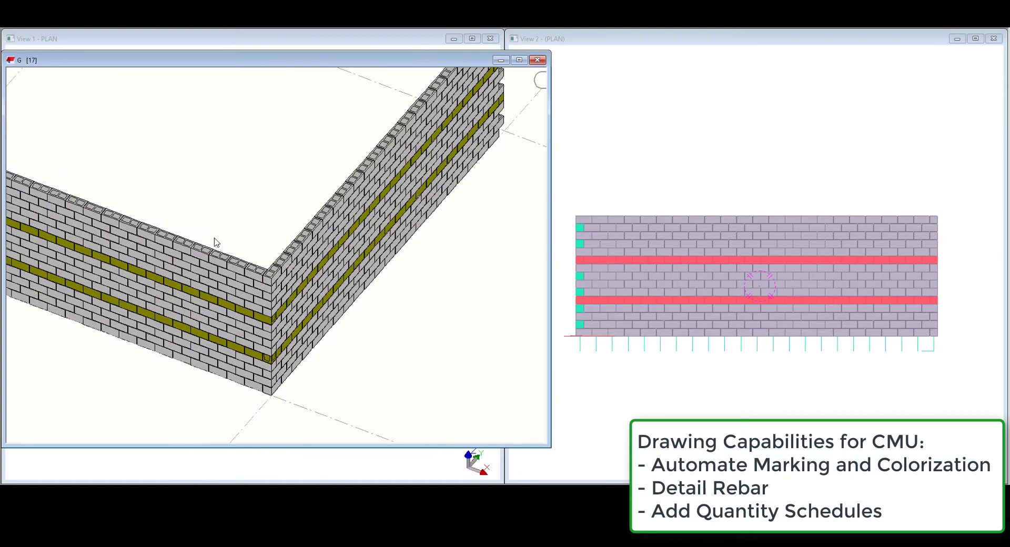